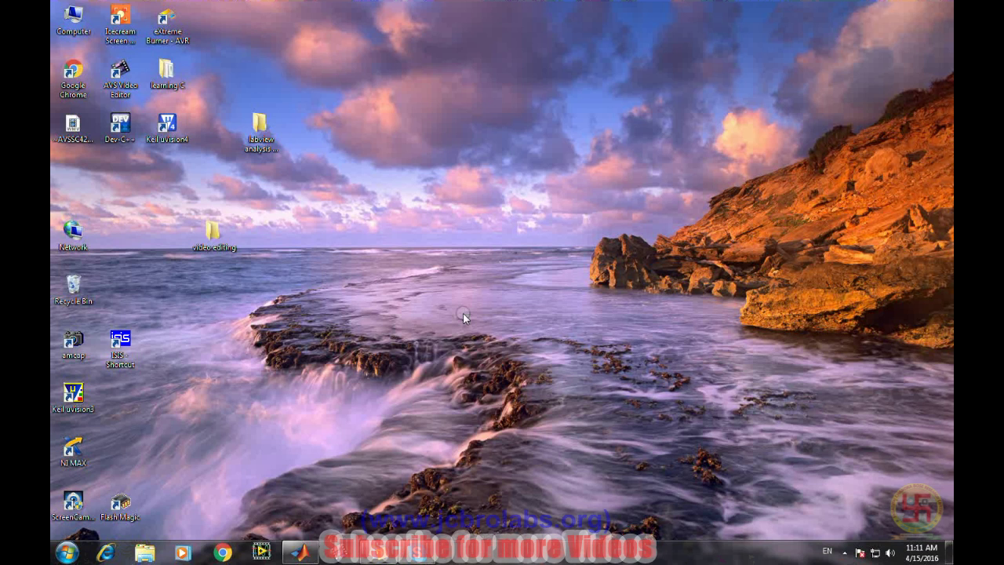
Start Simulink with the simulink command in MATLAB, then close the Library Browser it opens.
left_click(299, 552)
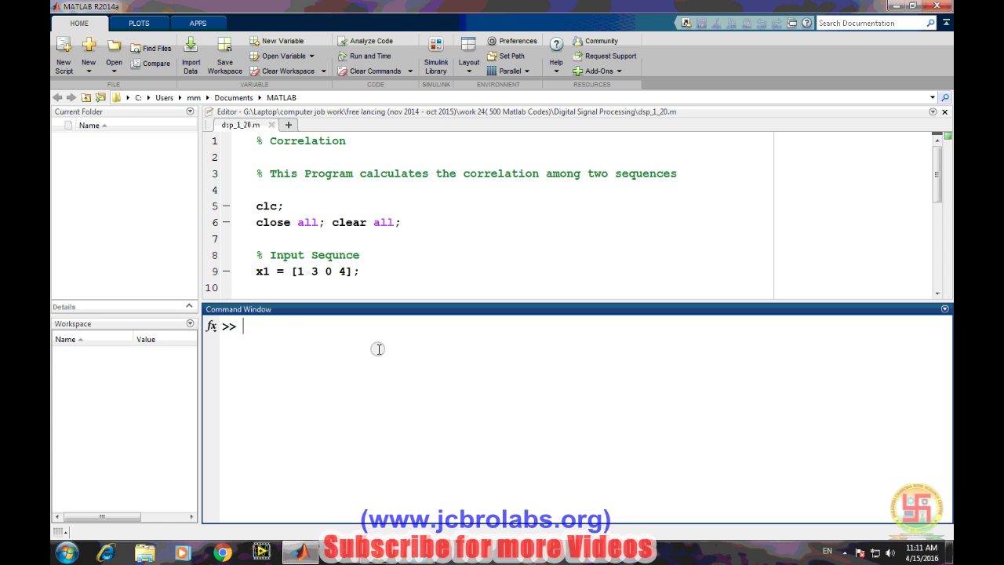
type("simulink")
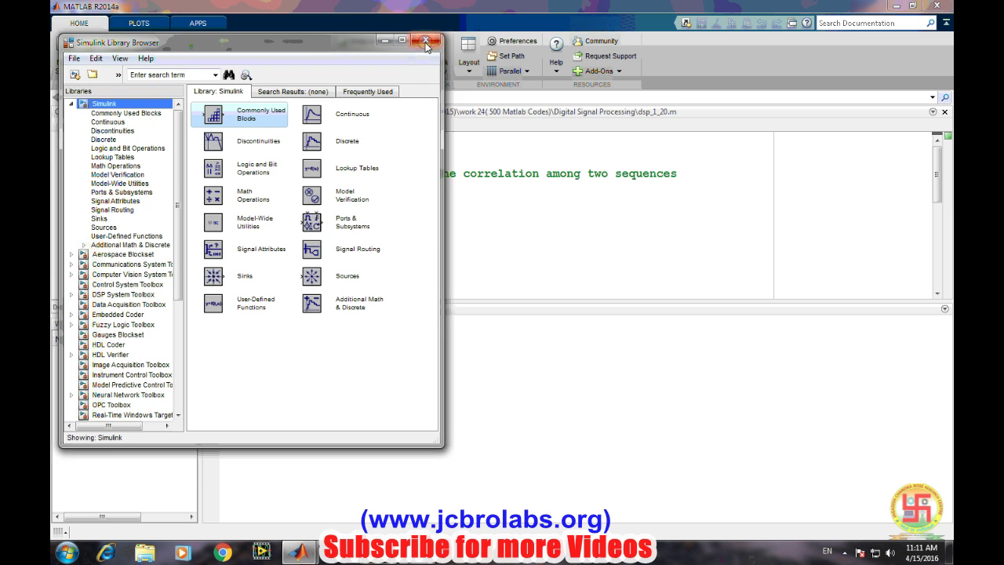
left_click(425, 41)
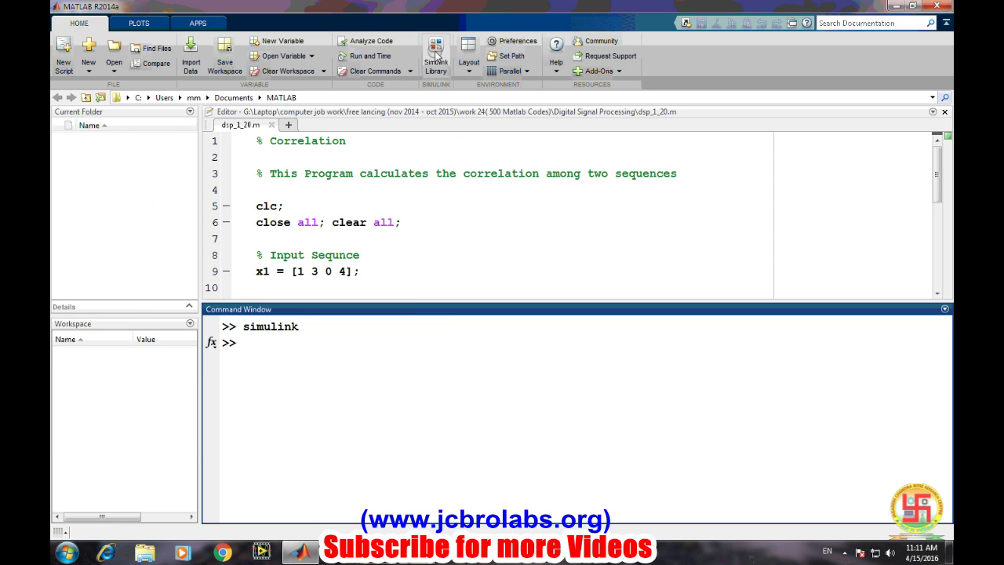
Reopen the Simulink Library Browser from the MATLAB HOME tab.
left_click(436, 52)
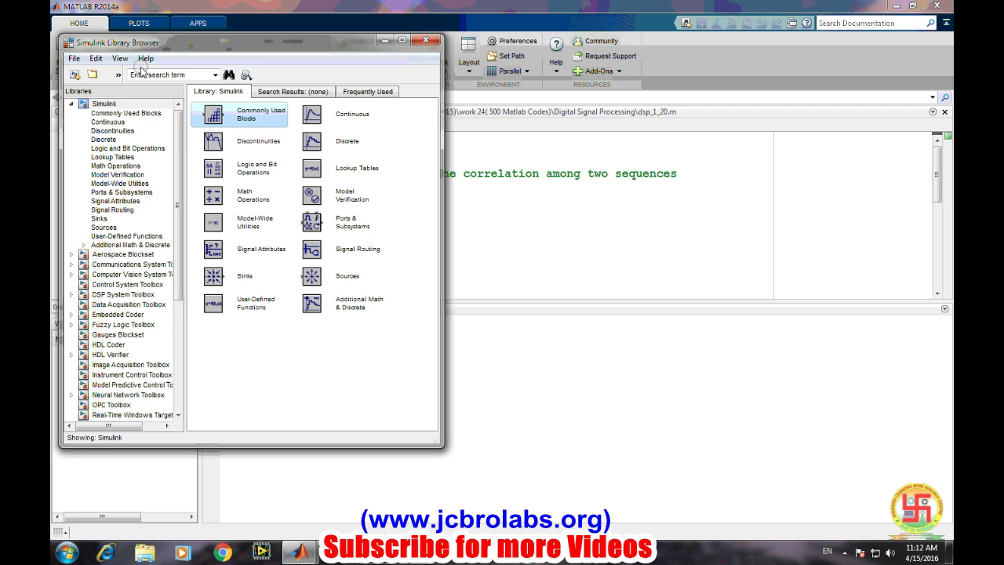
Create a new blank Simulink model and save it to the Desktop as 'test'.
left_click(76, 78)
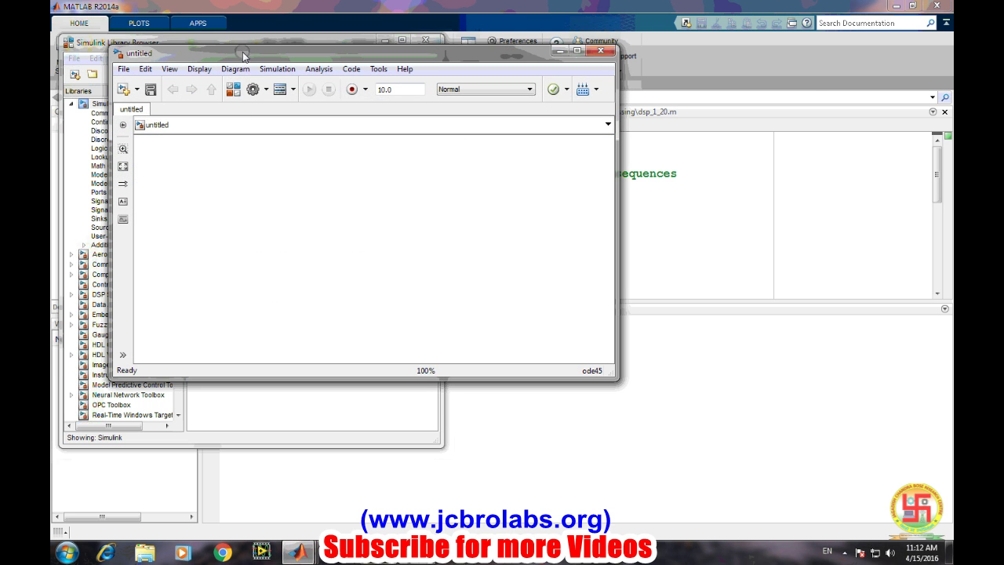
left_click_drag(241, 55, 524, 75)
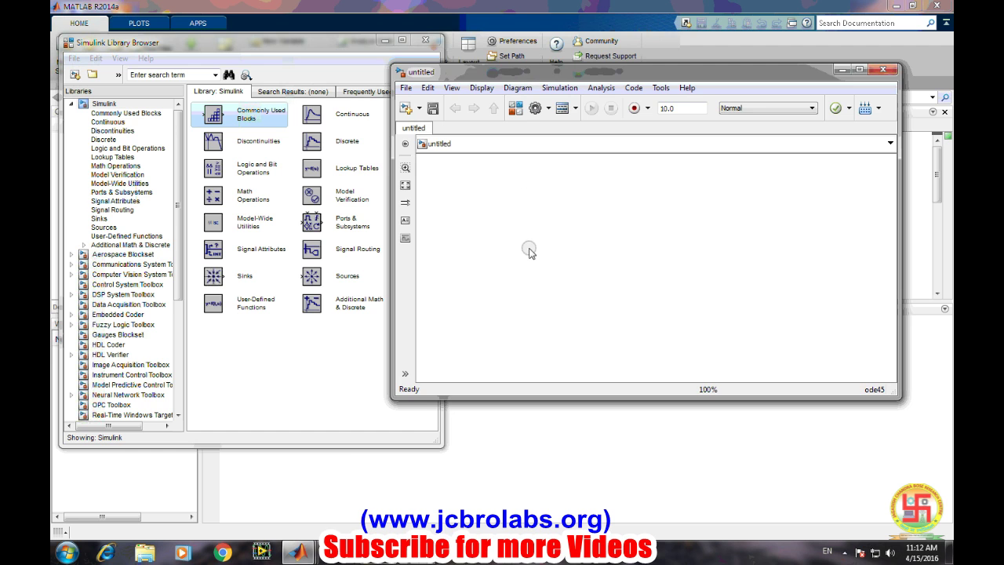
left_click(433, 110)
left_click(447, 169)
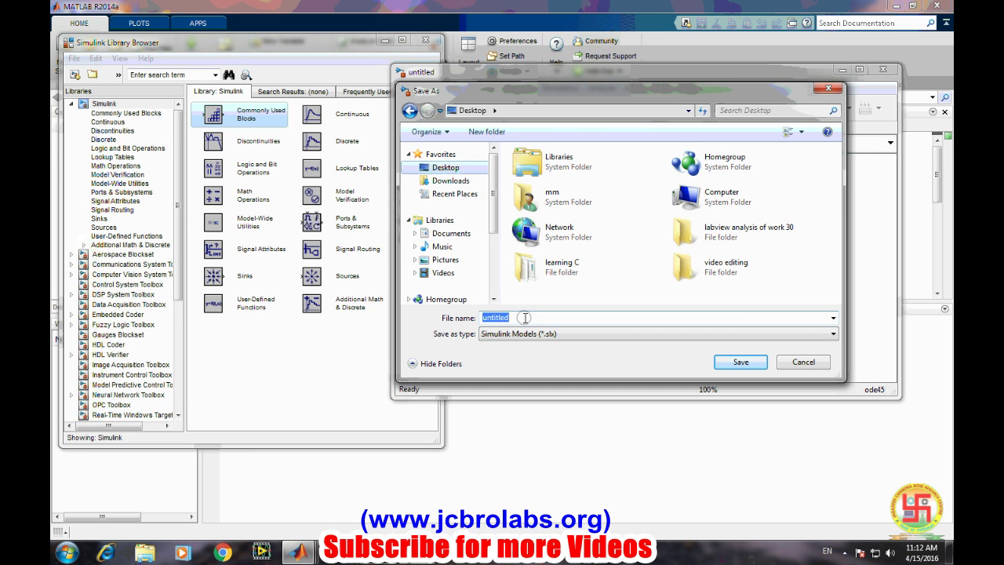
type("t")
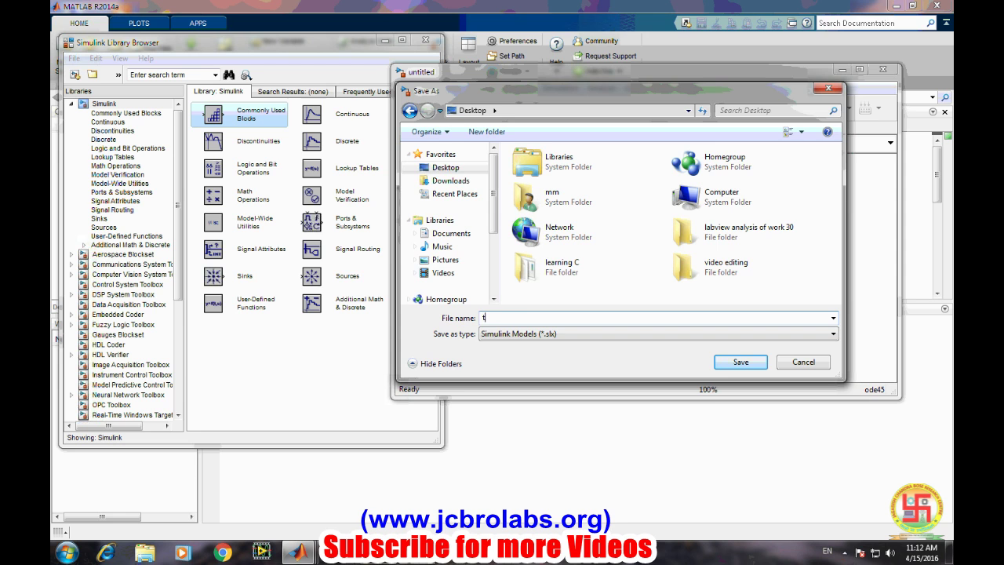
type("est")
left_click(740, 363)
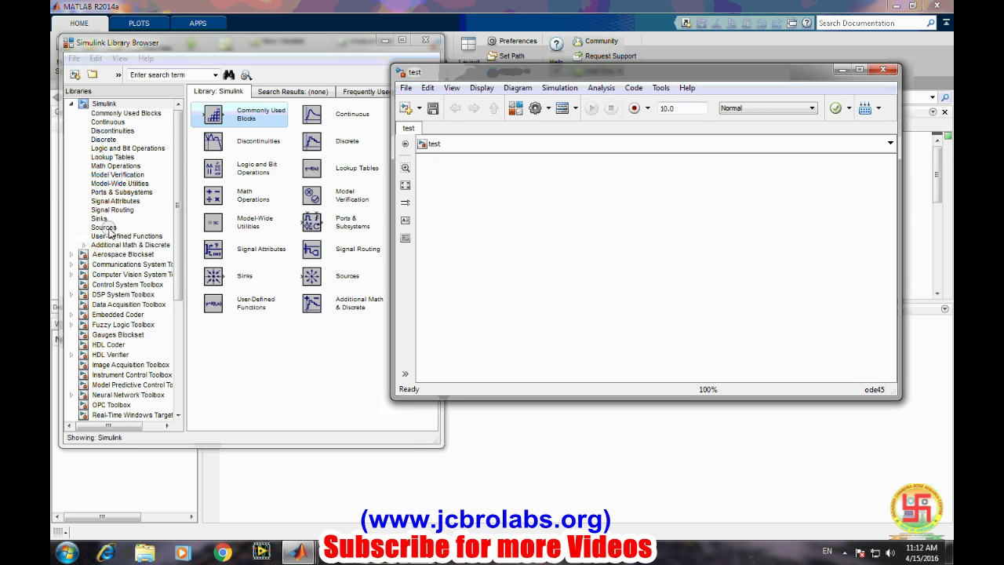
Place a Sine Wave block from the Sources library onto the test model canvas.
left_click(104, 228)
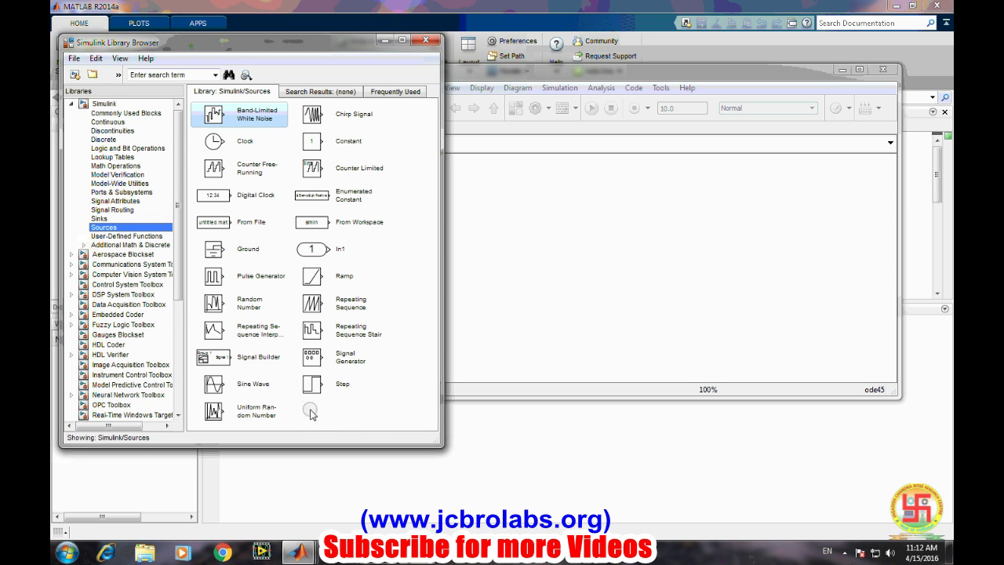
left_click(216, 389)
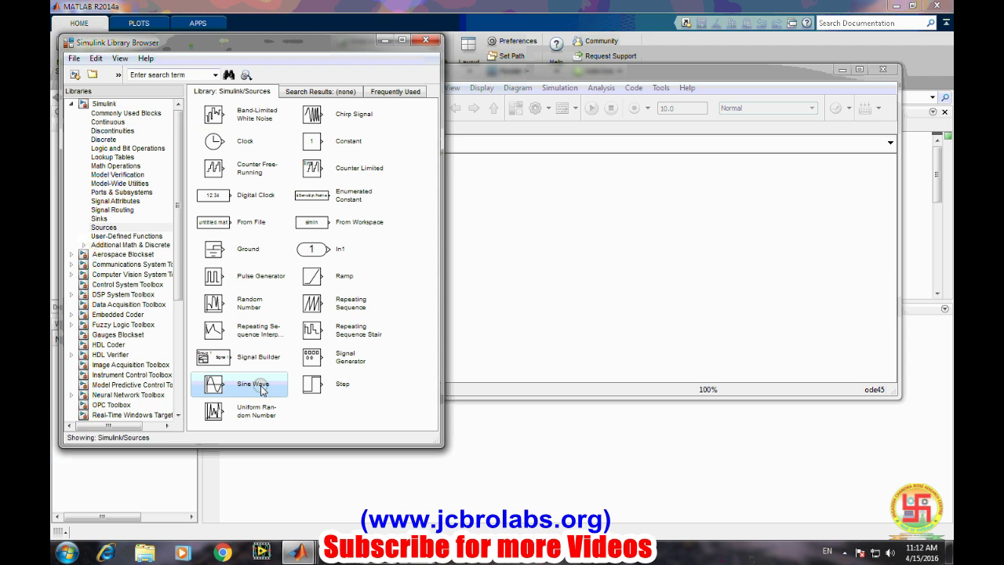
left_click_drag(213, 388, 522, 229)
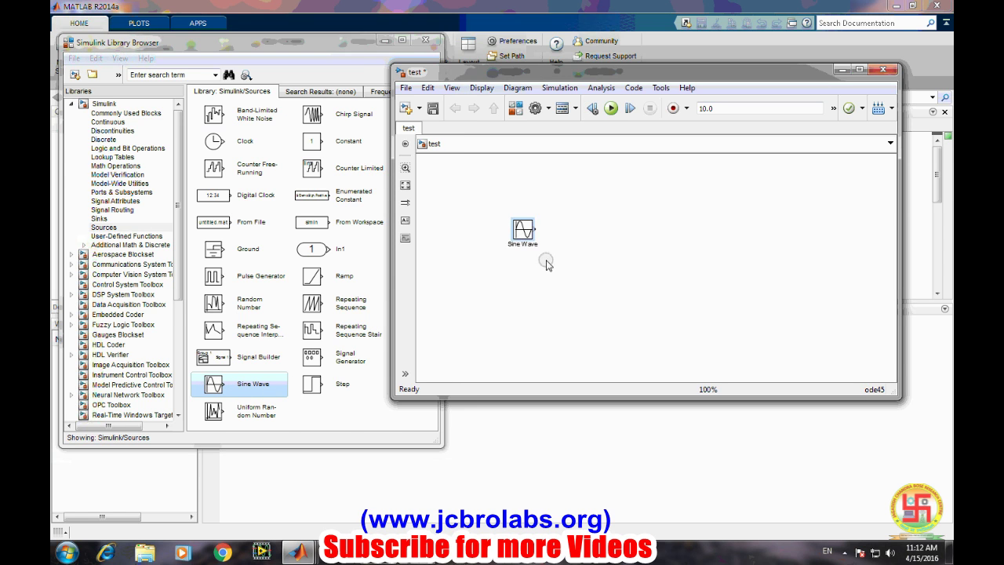
left_click(569, 300)
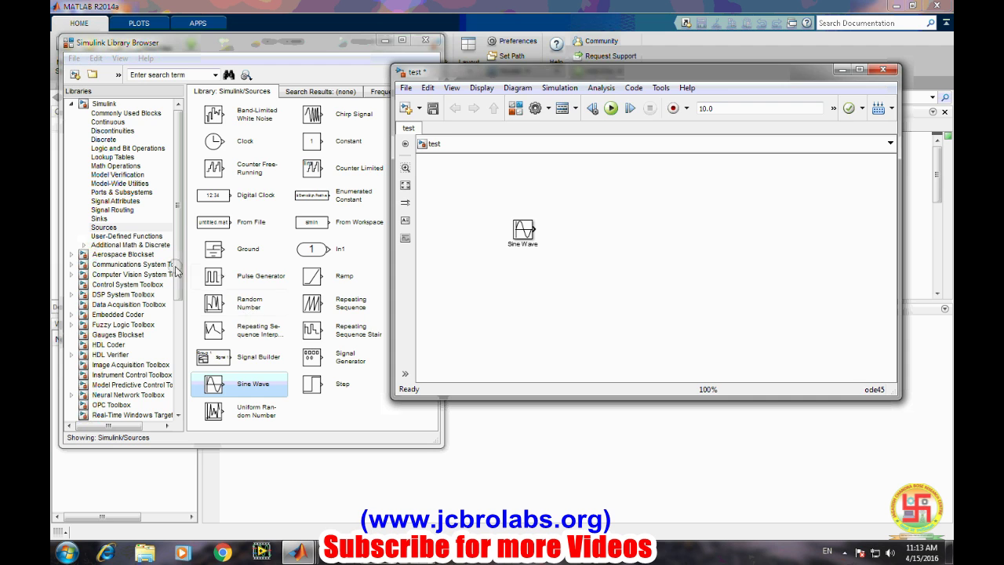
Place a Scope block from Sinks right of the Sine Wave and wire the sine output into it.
left_click(100, 218)
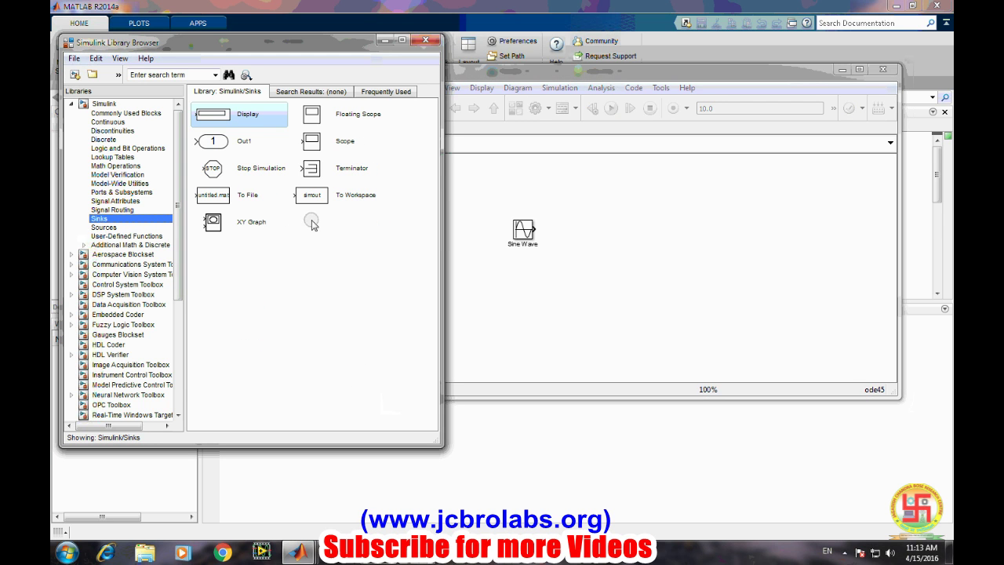
left_click_drag(317, 142, 652, 229)
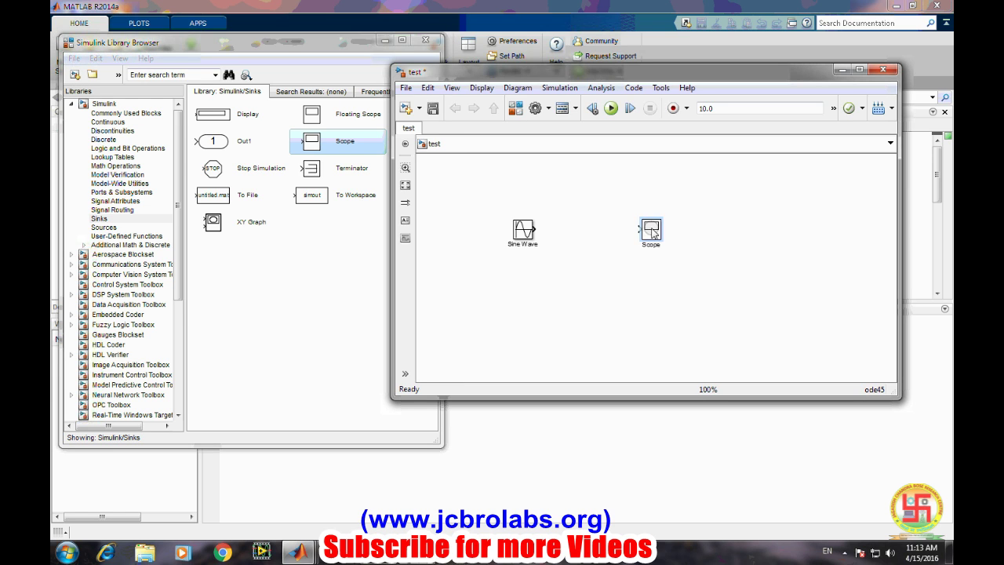
left_click(664, 307)
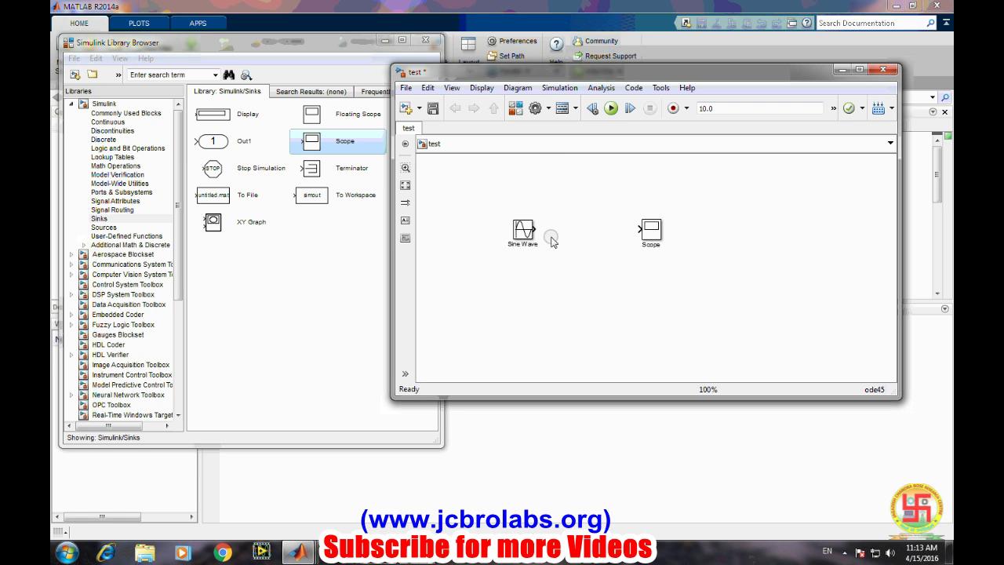
left_click_drag(536, 229, 641, 229)
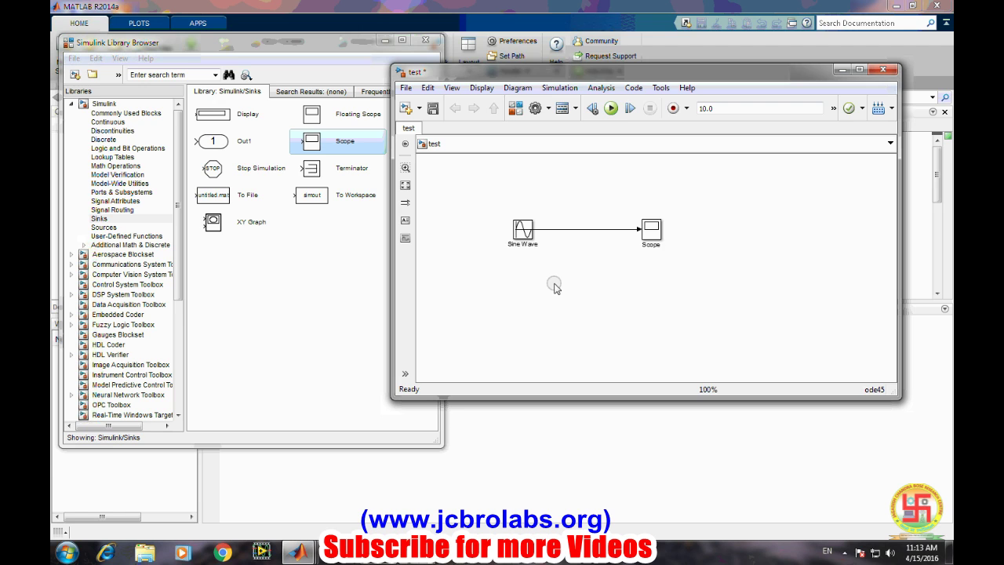
left_click(524, 245)
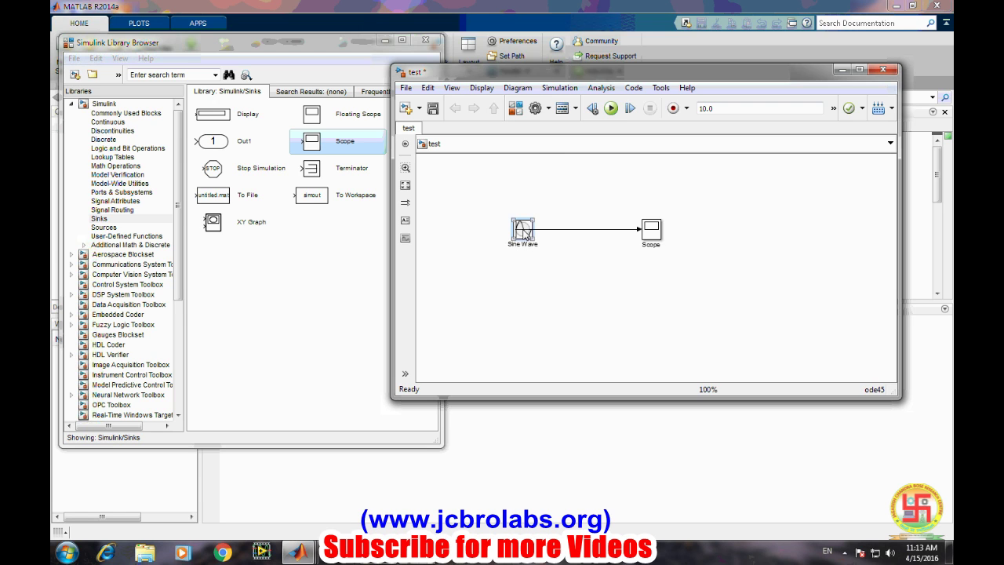
Keep the Sine Wave as Time based and set its frequency to 10 rad/sec.
double_click(524, 233)
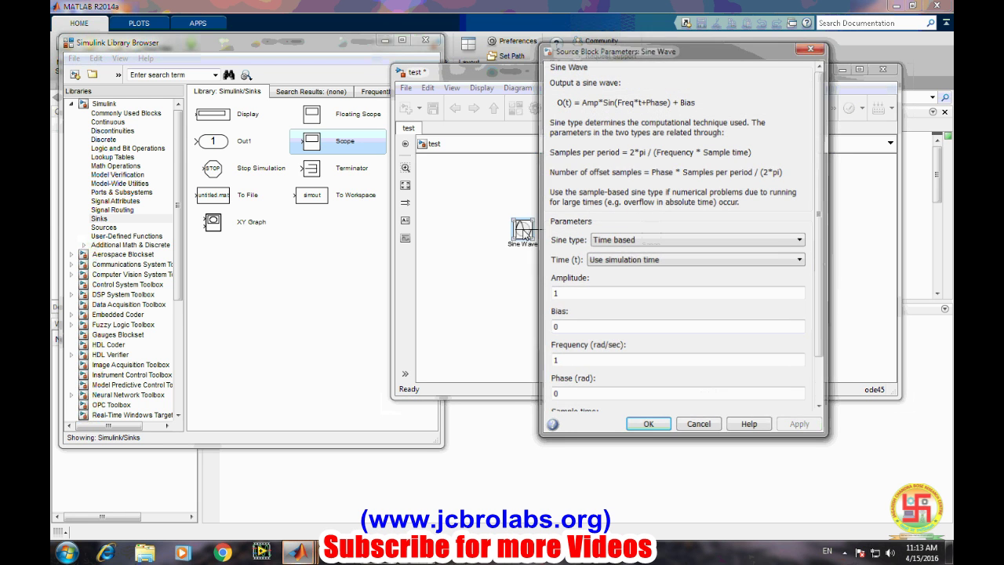
left_click_drag(655, 59, 286, 68)
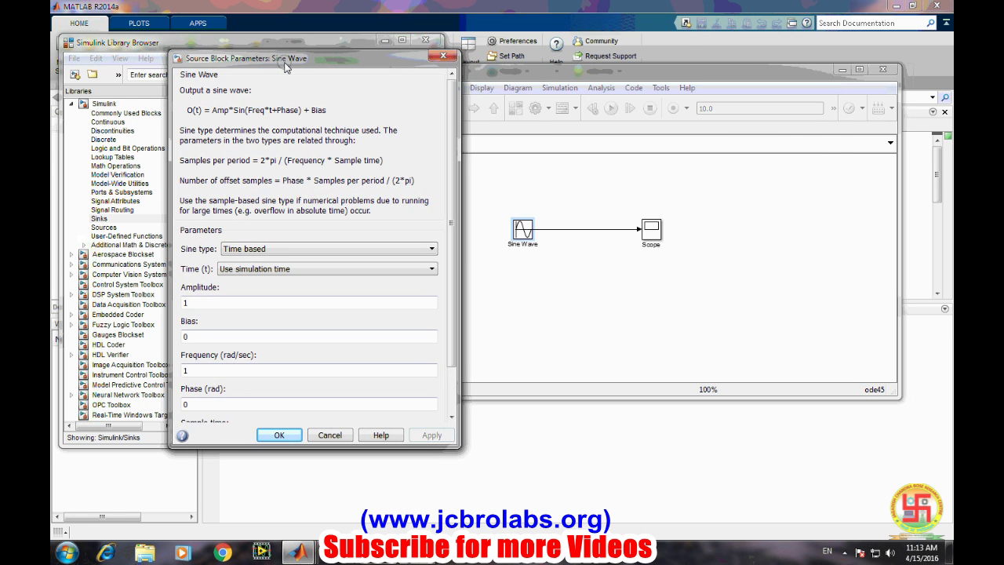
left_click(284, 248)
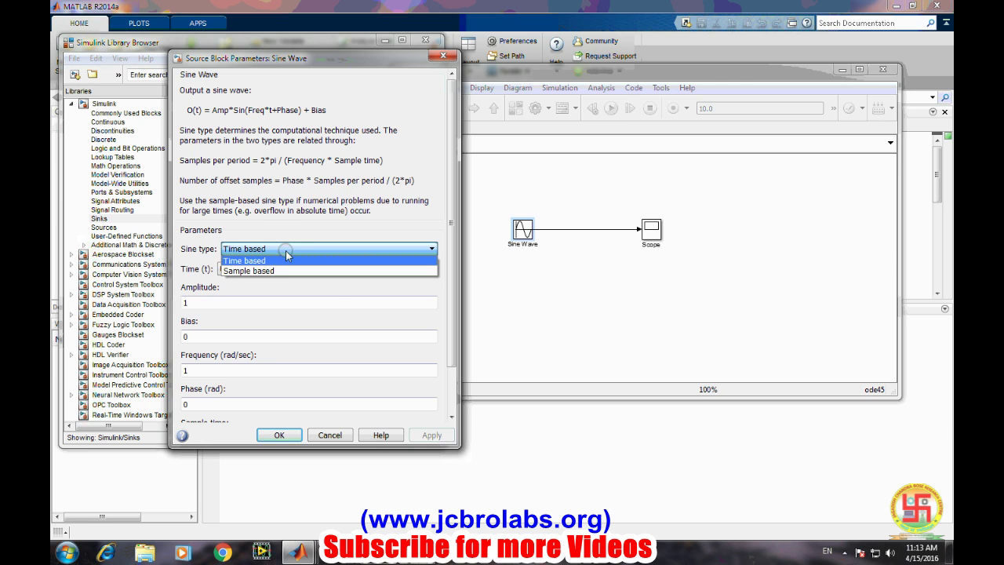
left_click(286, 249)
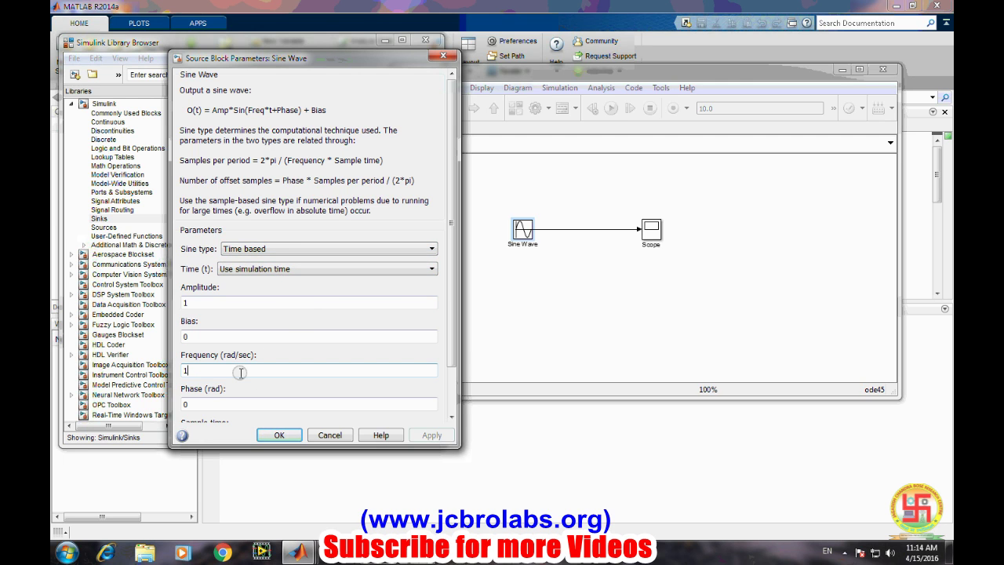
type("0")
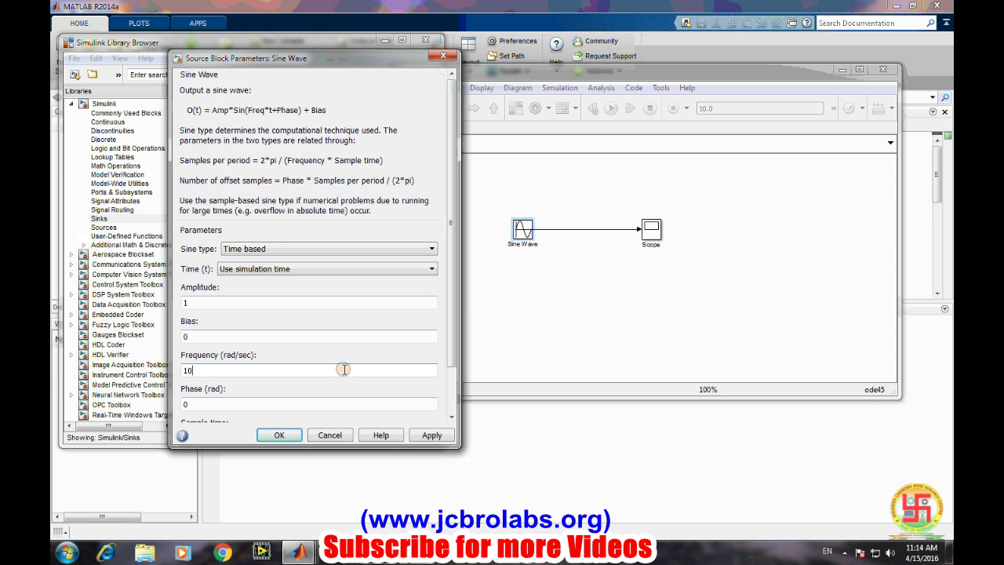
left_click(431, 436)
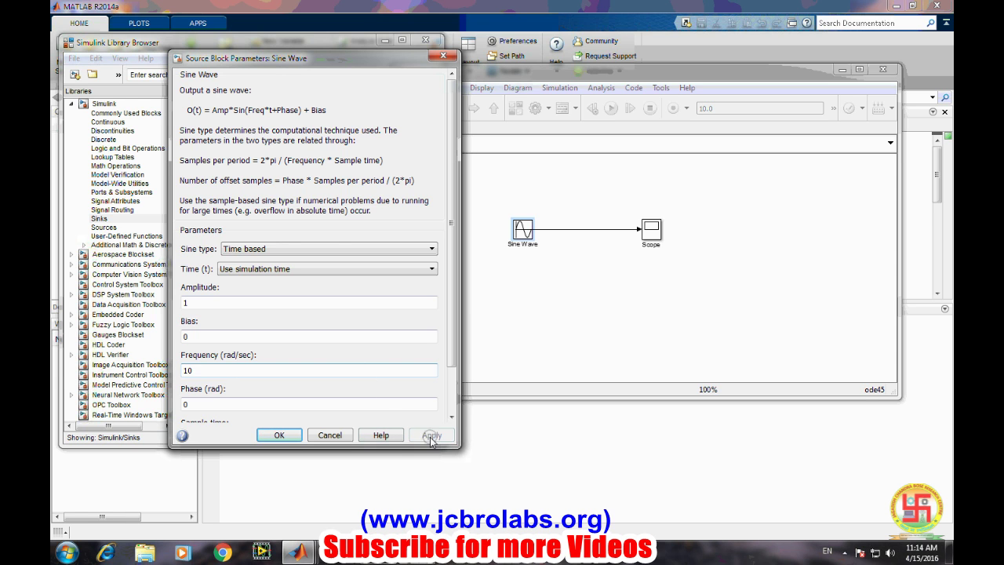
left_click(281, 436)
left_click(652, 229)
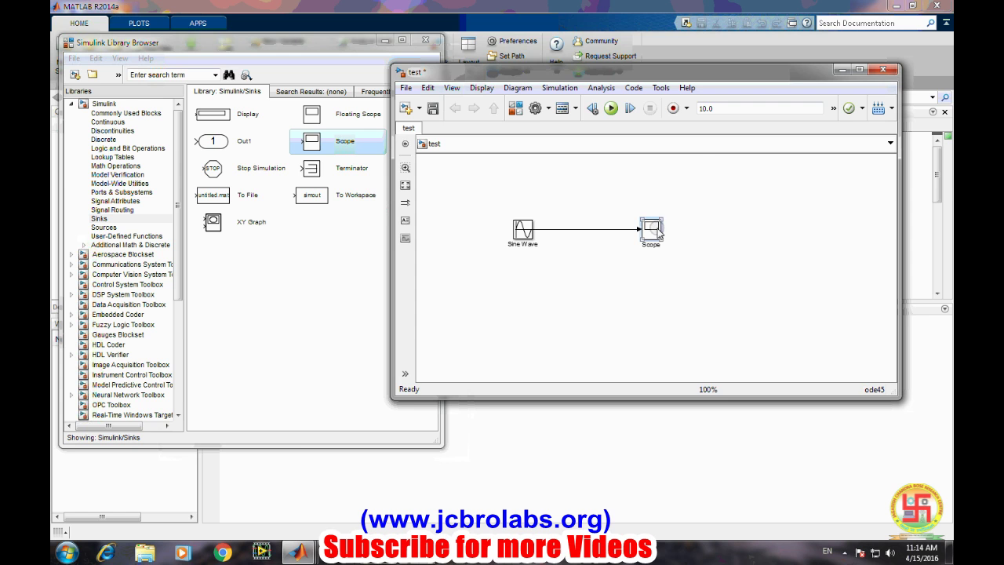
Open and enlarge the Scope display, then bring the test model window forward beside it.
double_click(656, 231)
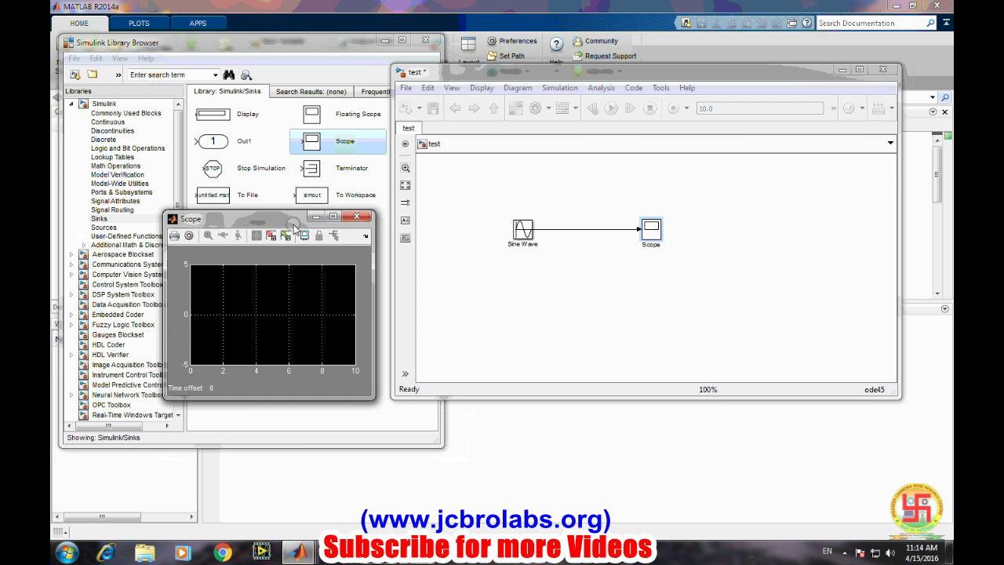
left_click_drag(276, 218, 211, 113)
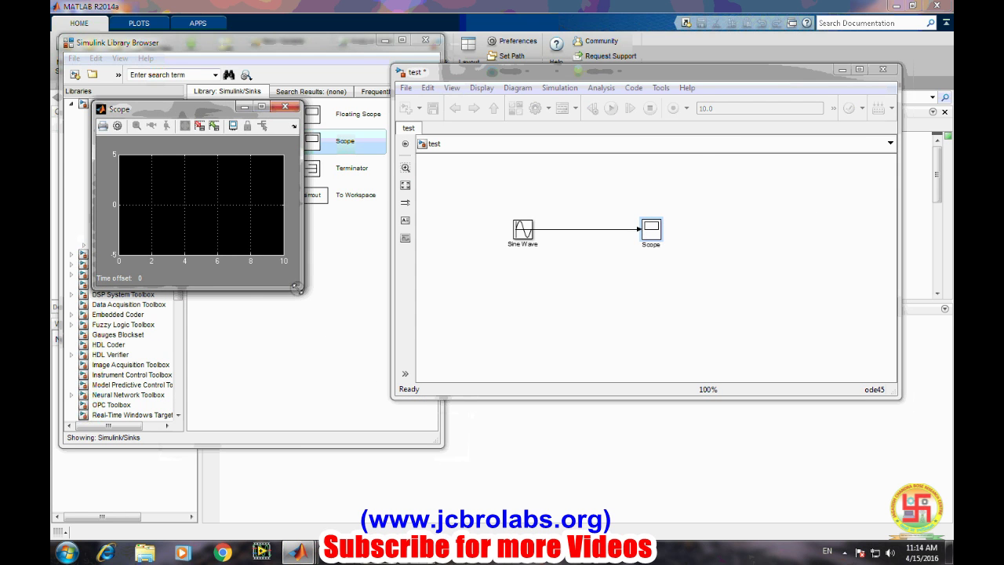
left_click_drag(302, 288, 495, 469)
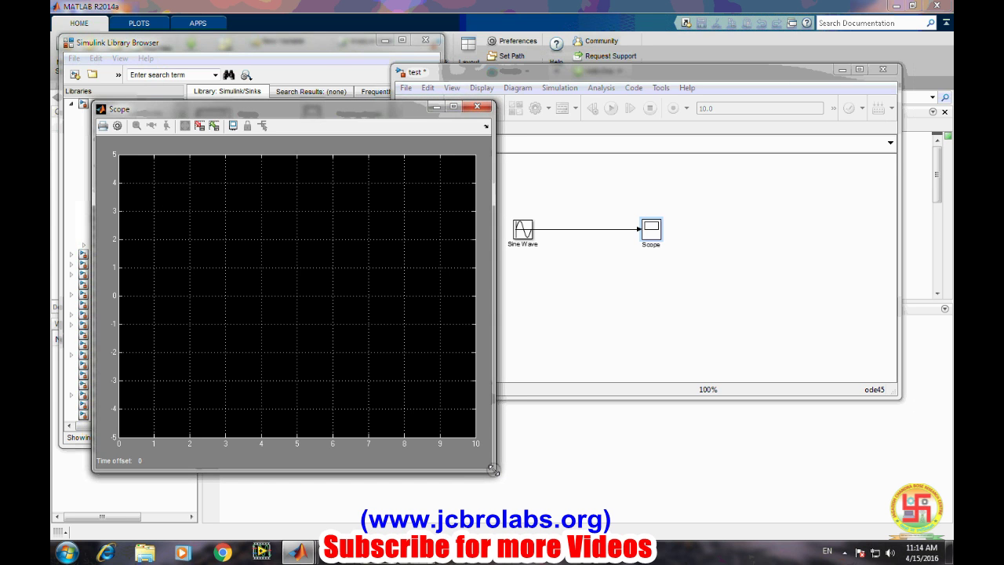
left_click(638, 316)
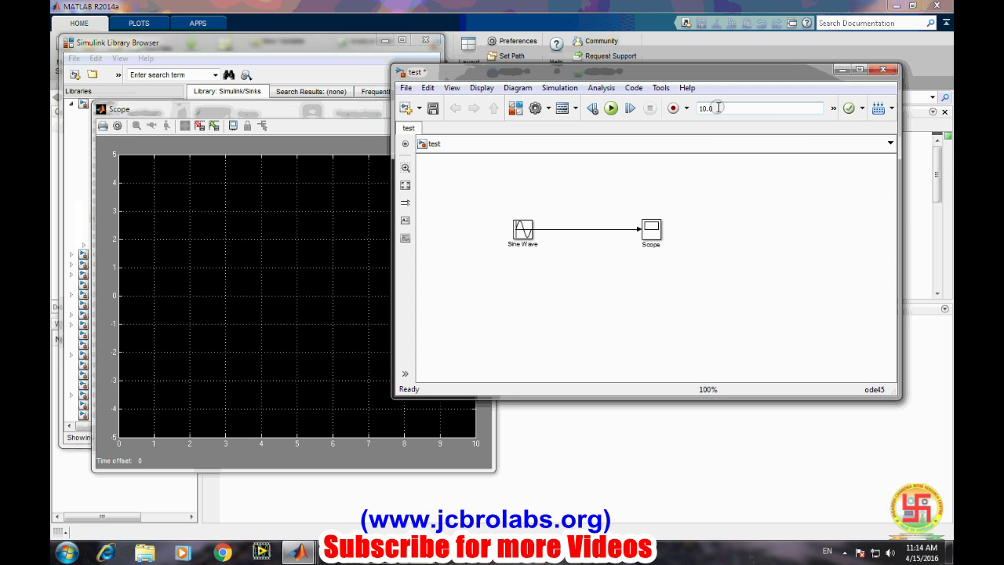
left_click_drag(707, 75, 733, 65)
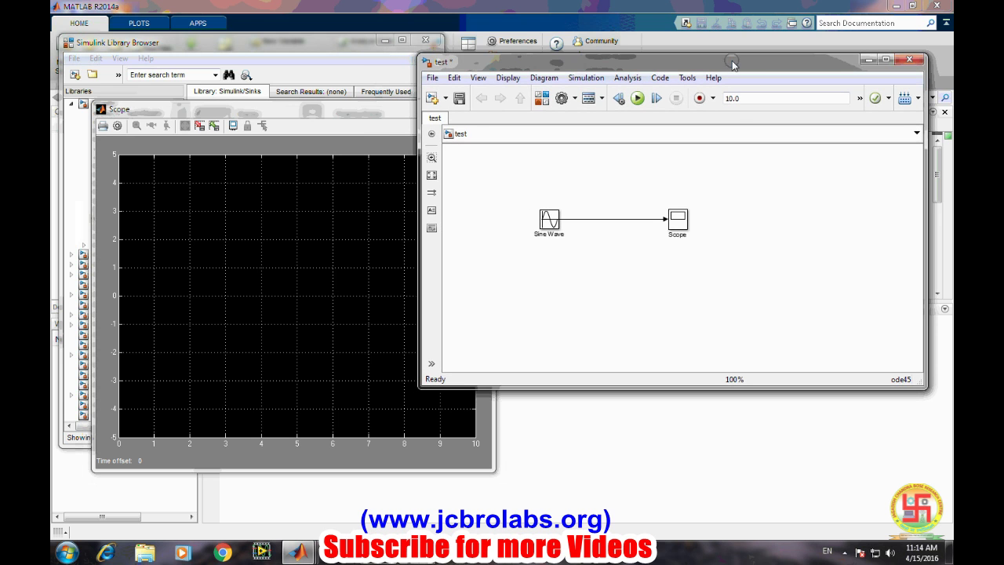
Run the simulation and view the 10 rad/sec sine on the Scope, zooming in then restoring.
left_click(637, 98)
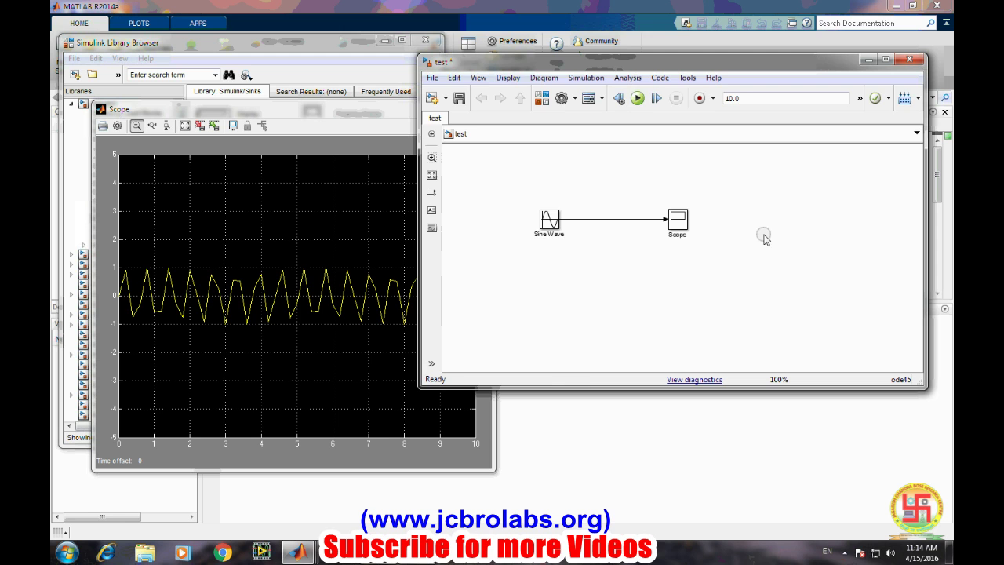
left_click(337, 398)
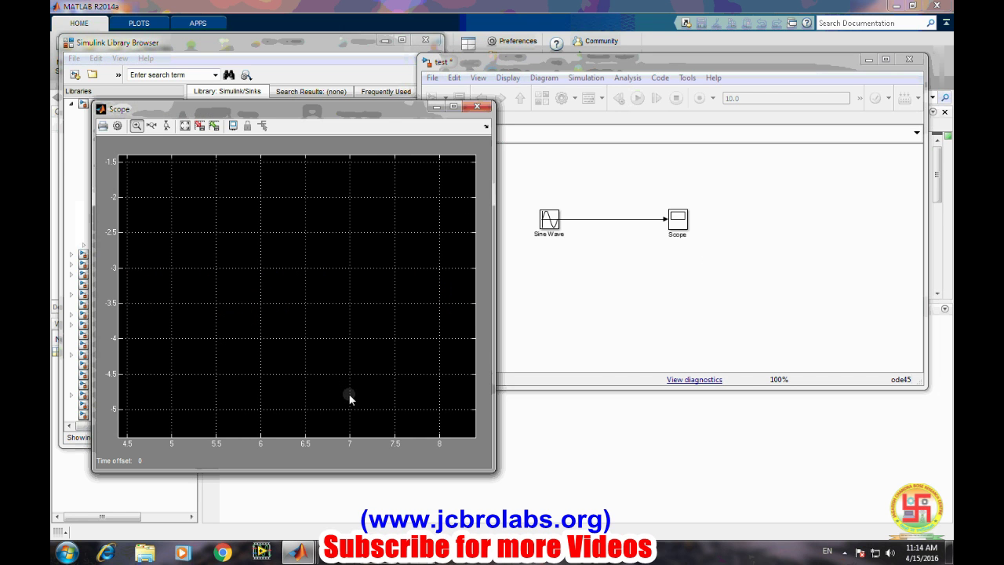
double_click(314, 361)
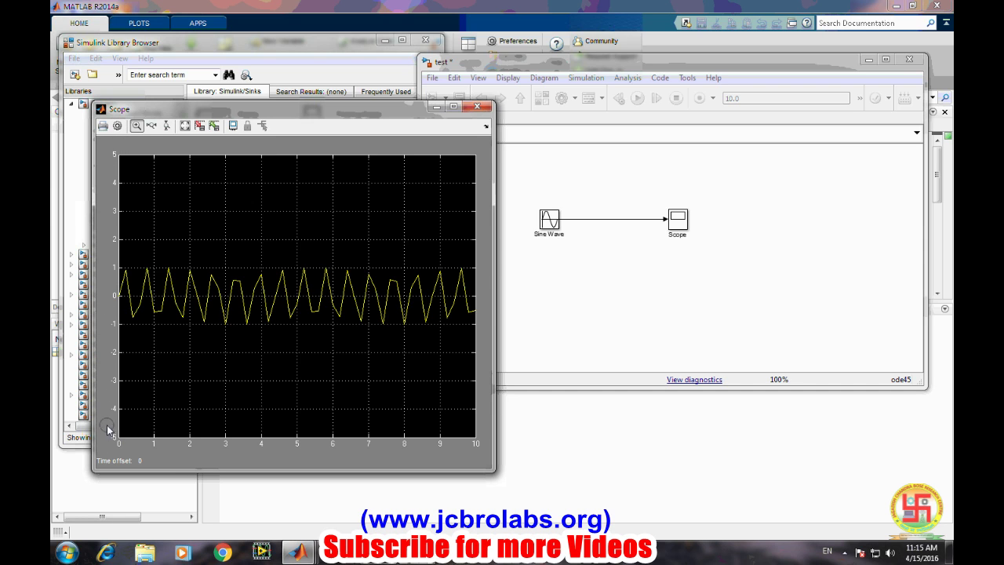
In the Scope's Axes properties, change Y-min from -5 to -2 and Y-max from 5 to 2.
right_click(113, 296)
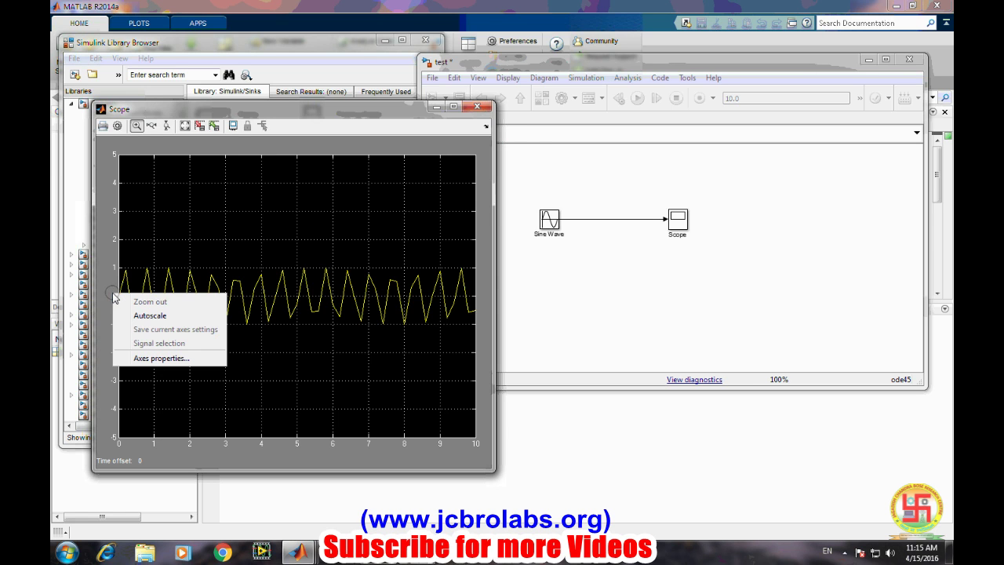
left_click(155, 358)
left_click(104, 411)
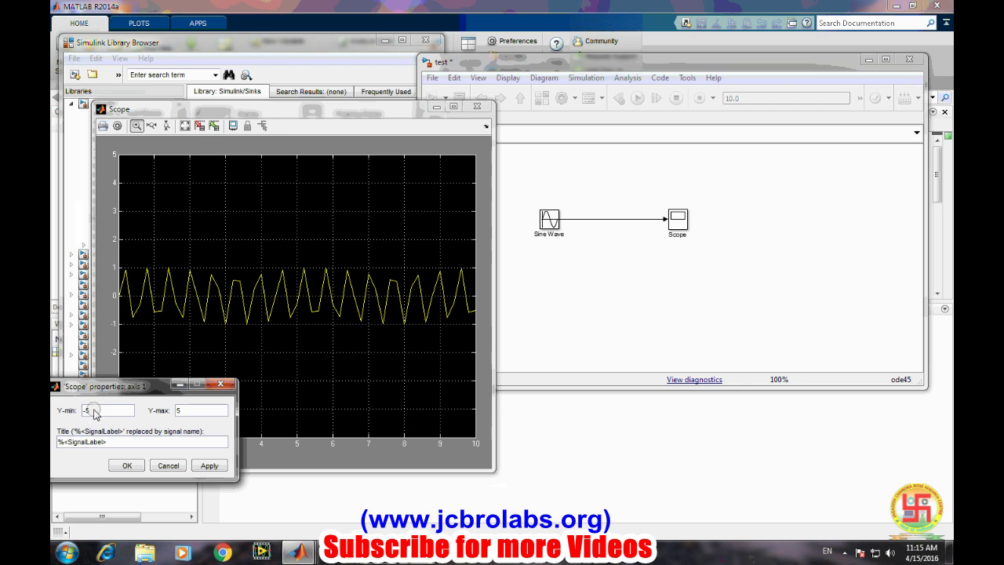
key("BackSpace")
type("2")
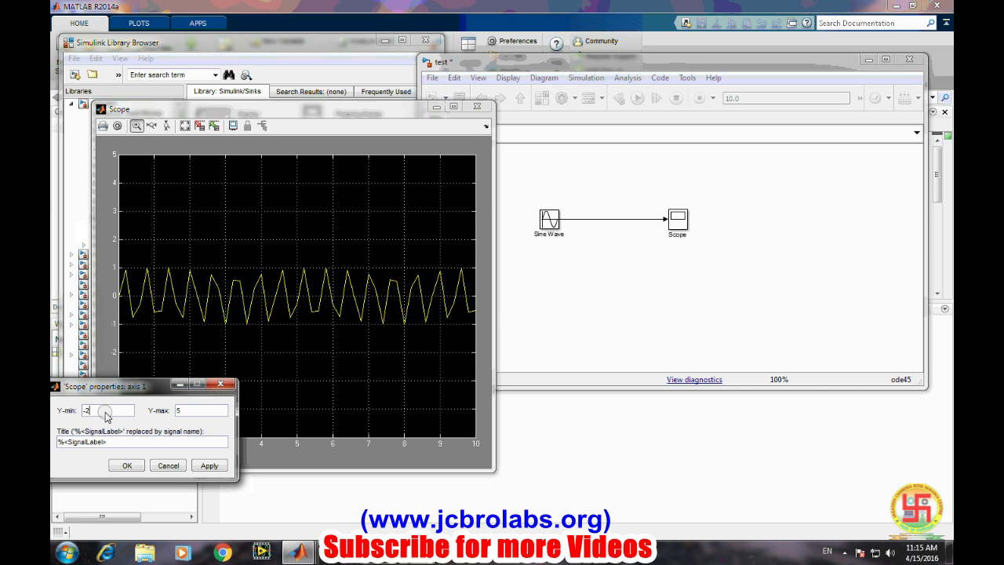
left_click(198, 414)
key("BackSpace")
type("2")
left_click(206, 466)
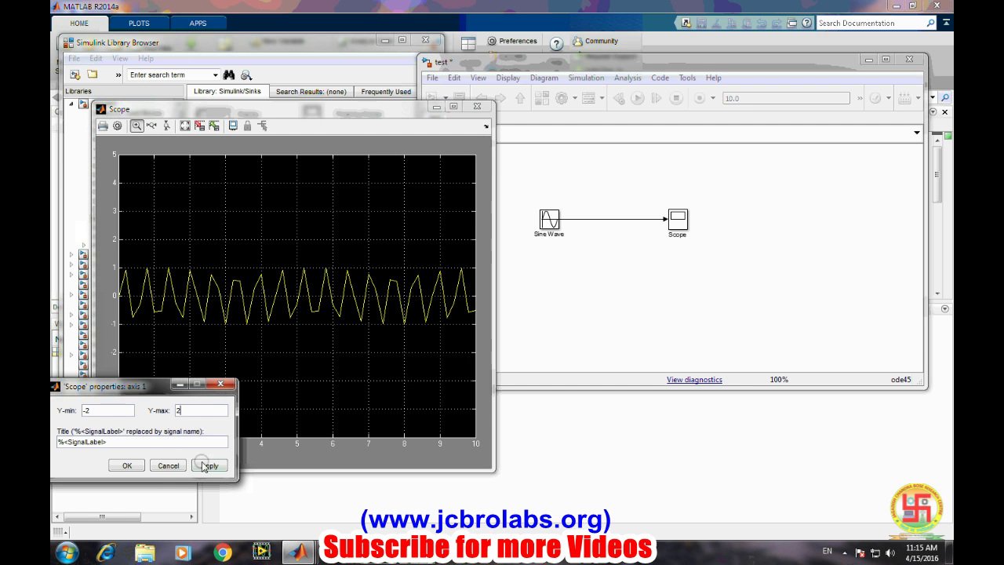
left_click(127, 465)
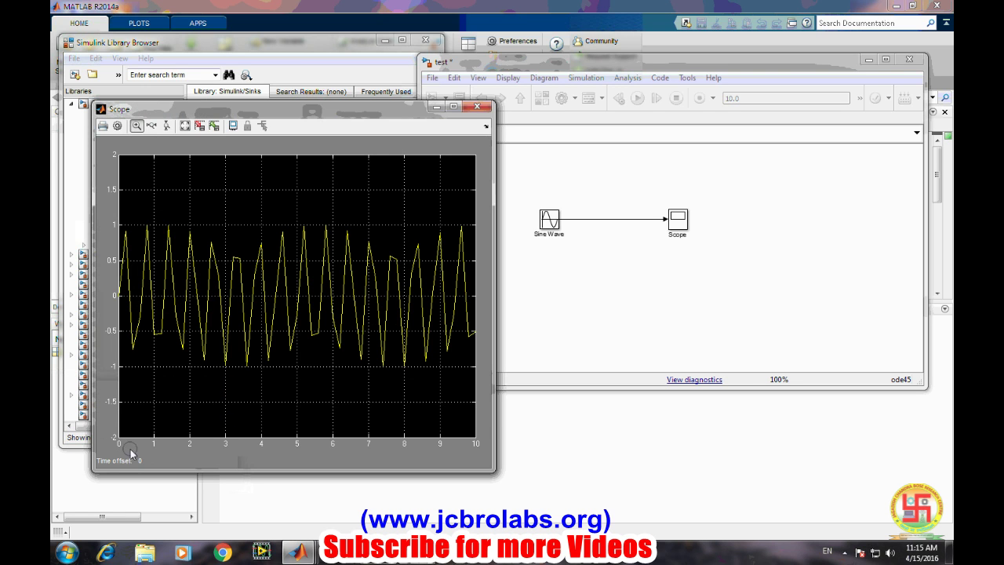
Set the Sine Wave block's sample time to 0.1 and rerun the simulation.
left_click(564, 263)
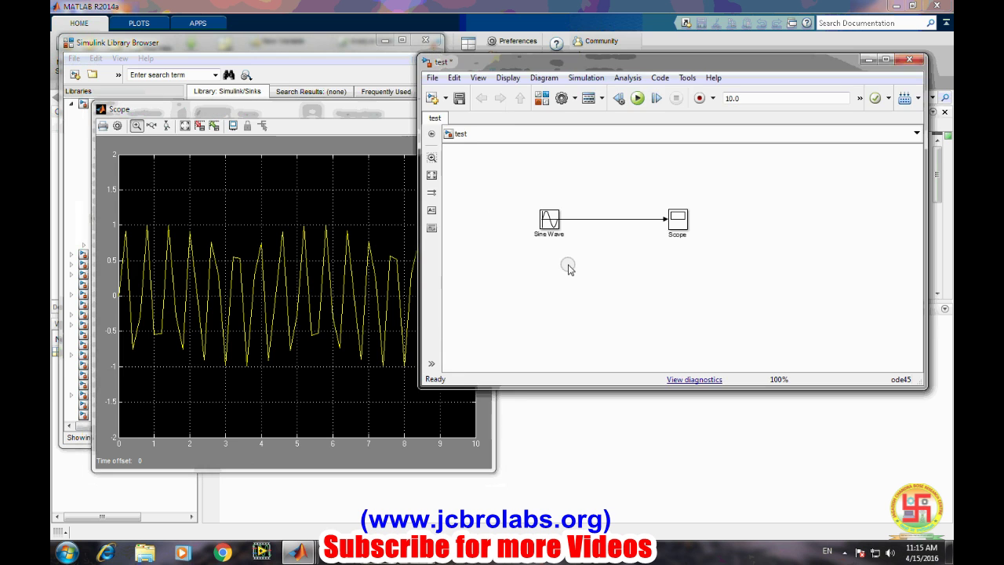
double_click(551, 222)
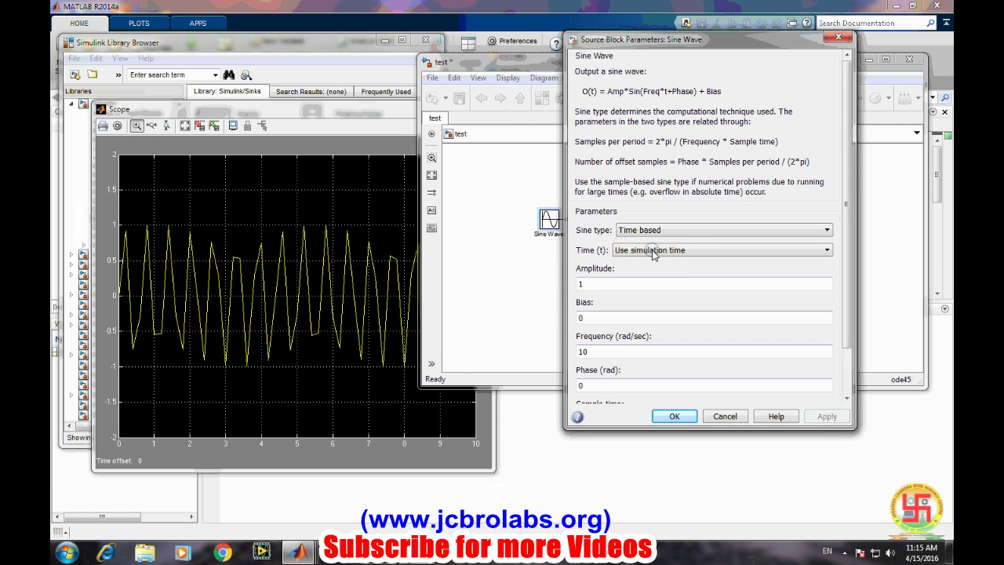
scroll(679, 276, "down", 2)
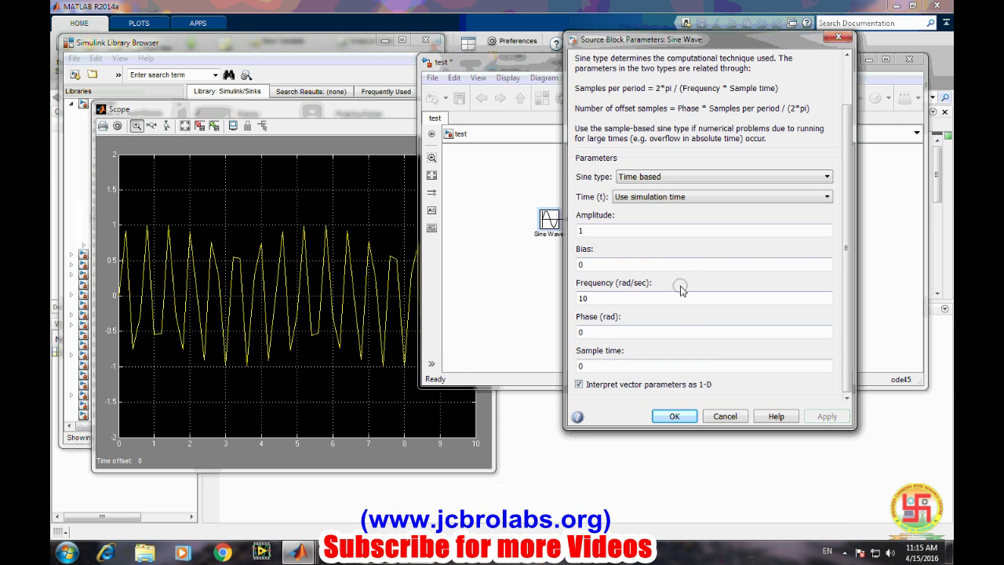
left_click(590, 364)
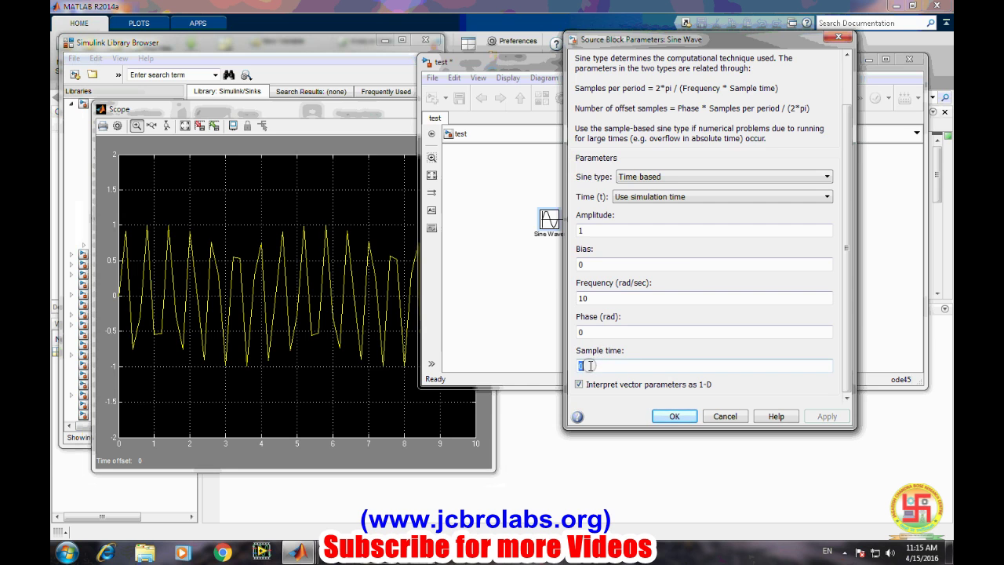
type(".1")
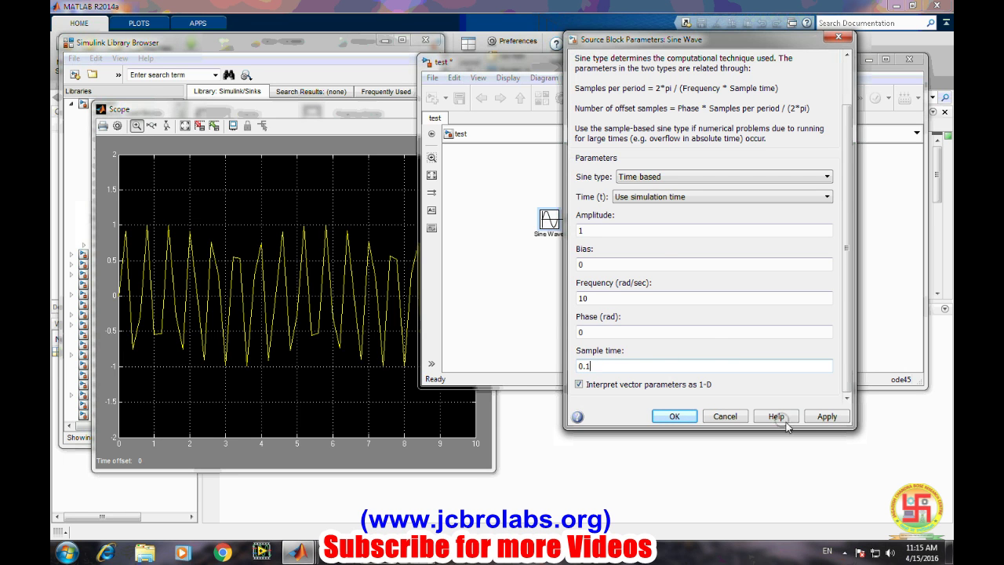
left_click(827, 416)
left_click(671, 416)
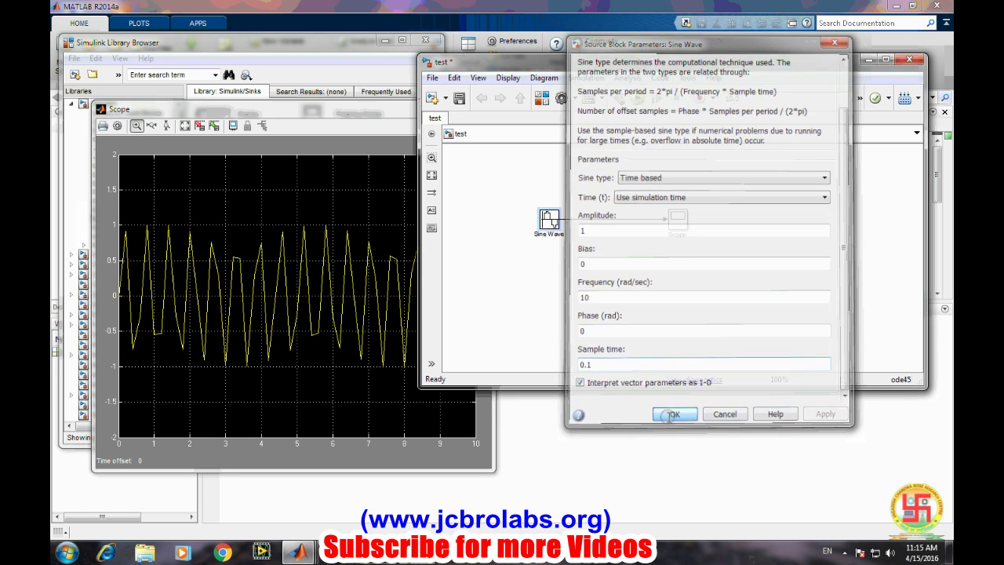
left_click(636, 99)
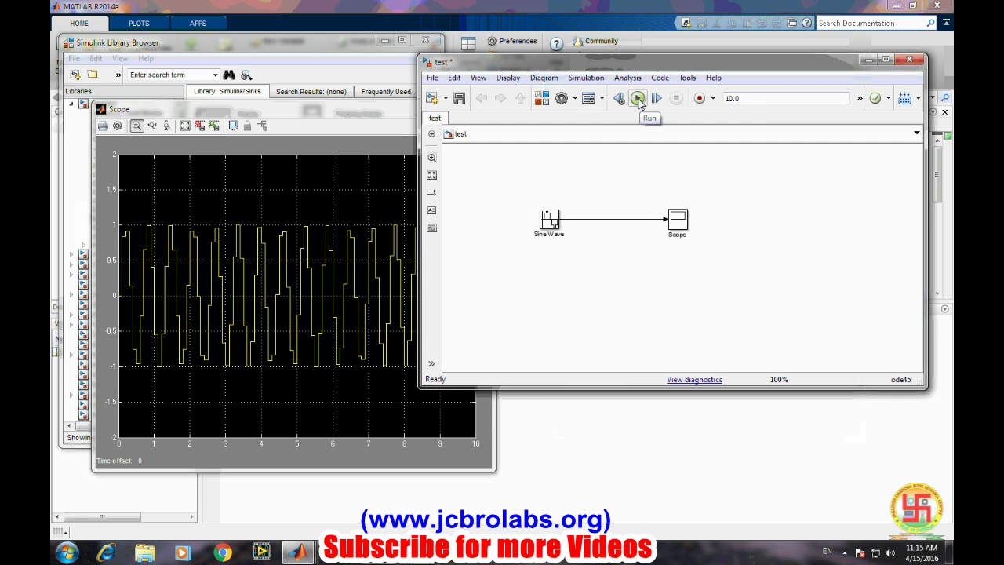
left_click(554, 228)
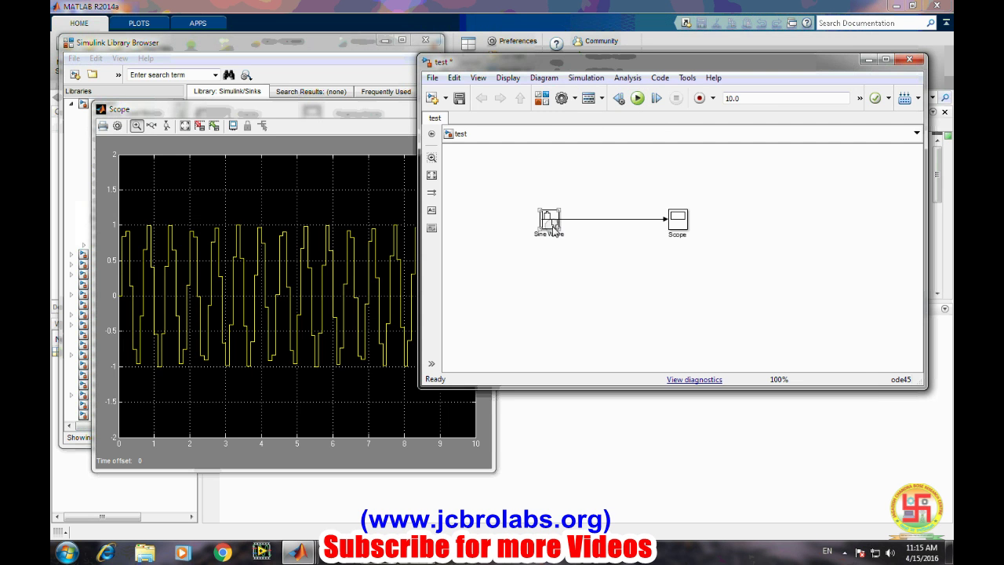
Change the Sine Wave block's sample time from 0.1 to 0.01 and apply it.
double_click(552, 223)
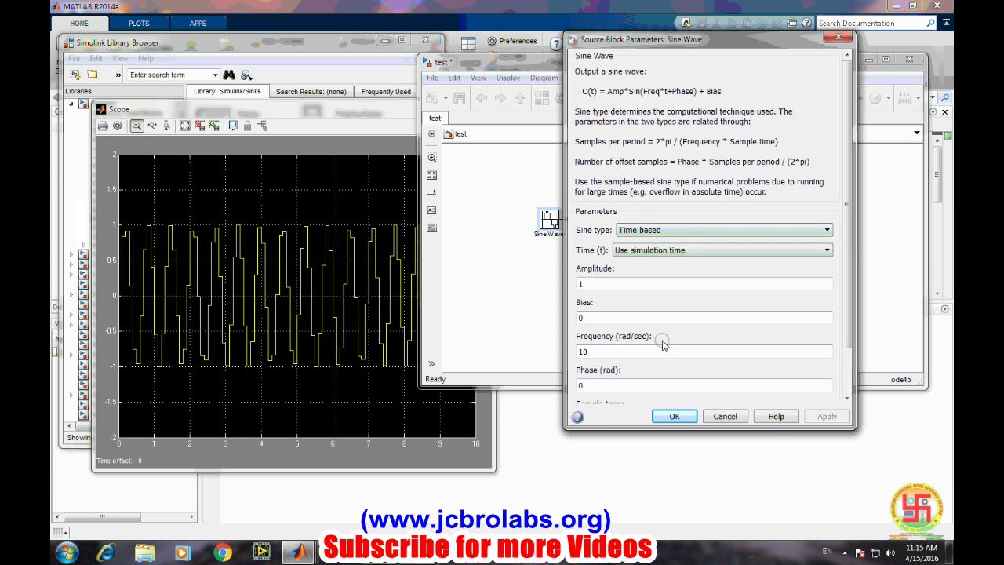
double_click(580, 386)
scroll(640, 378, "down", 2)
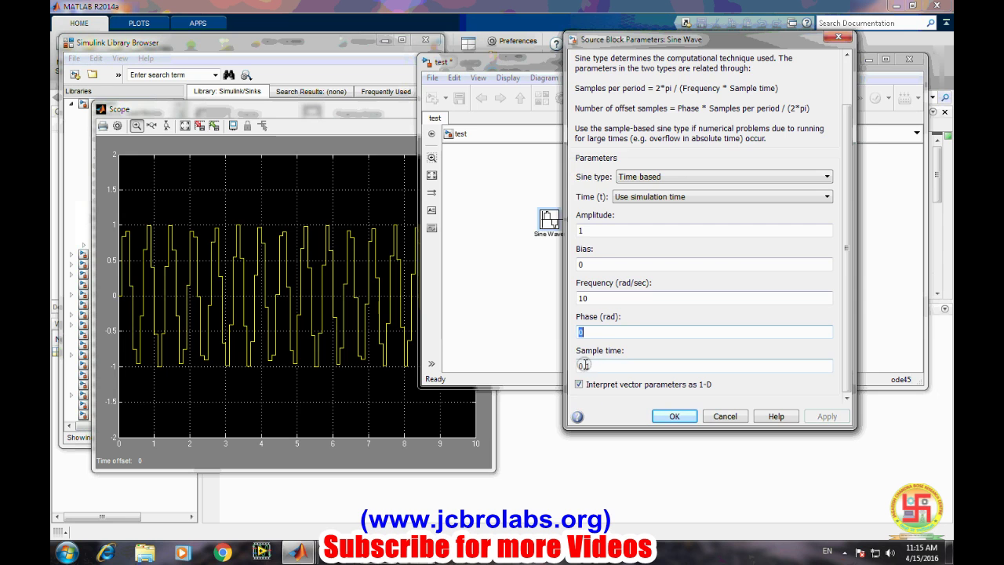
double_click(584, 365)
type("0.1")
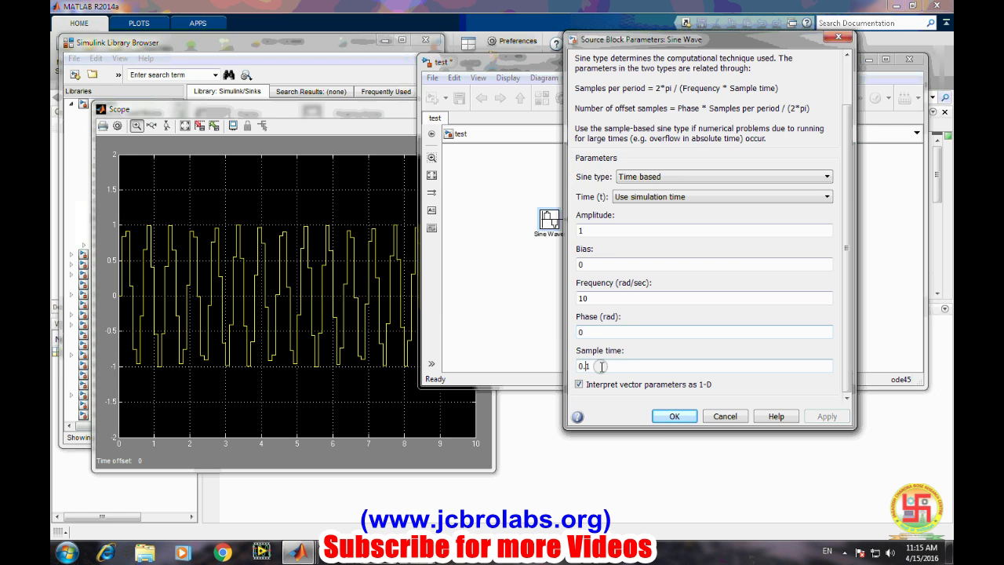
key("BackSpace")
type("01")
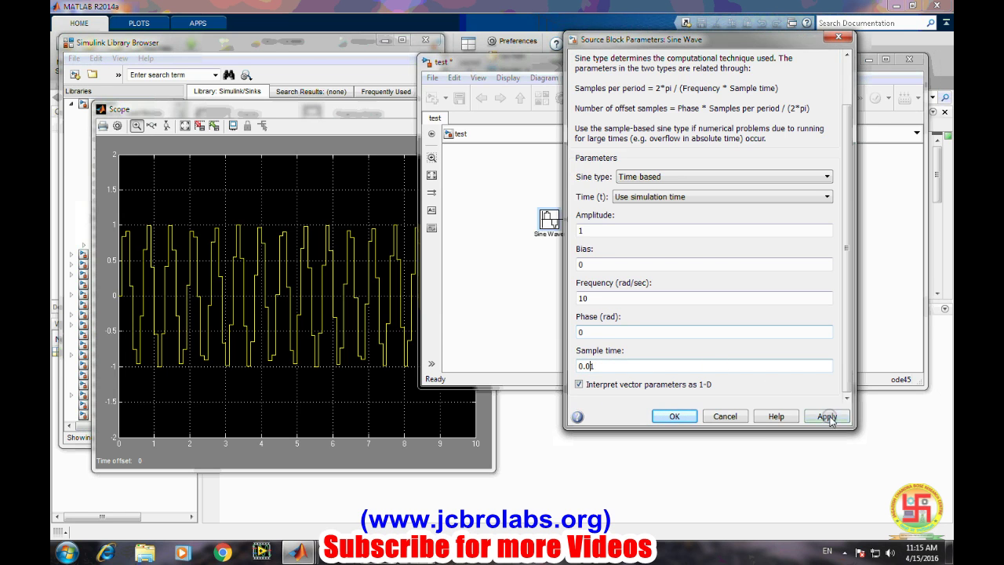
left_click(829, 417)
left_click(674, 416)
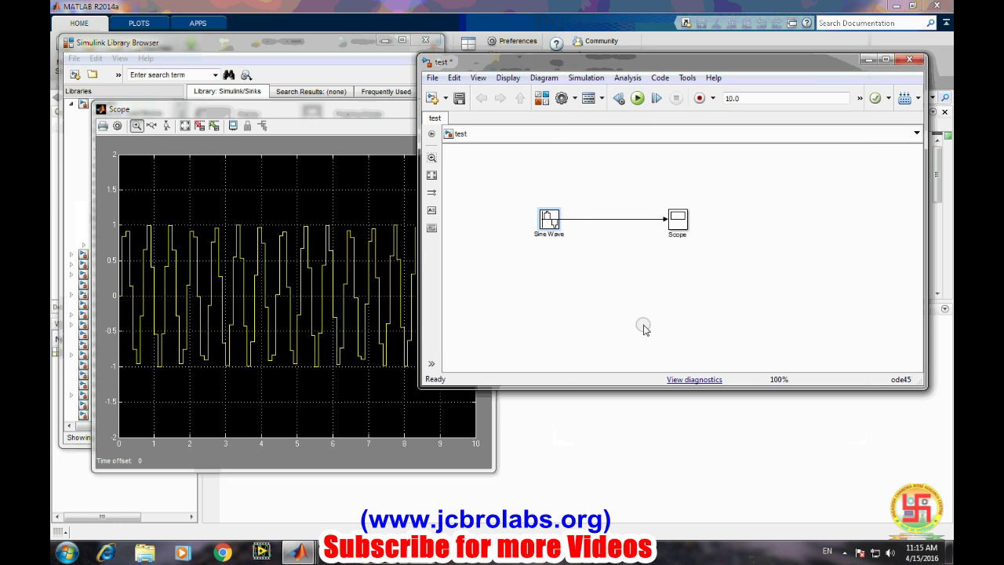
Rerun the simulation with 0.01 sample time and shift the test model window up-right.
left_click(637, 98)
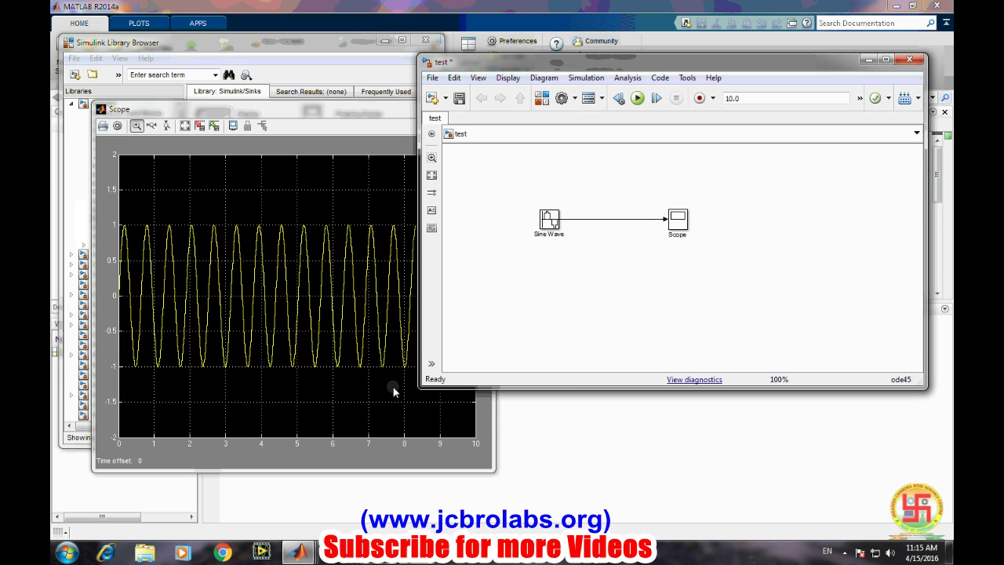
left_click_drag(569, 239, 535, 176)
left_click_drag(498, 62, 569, 43)
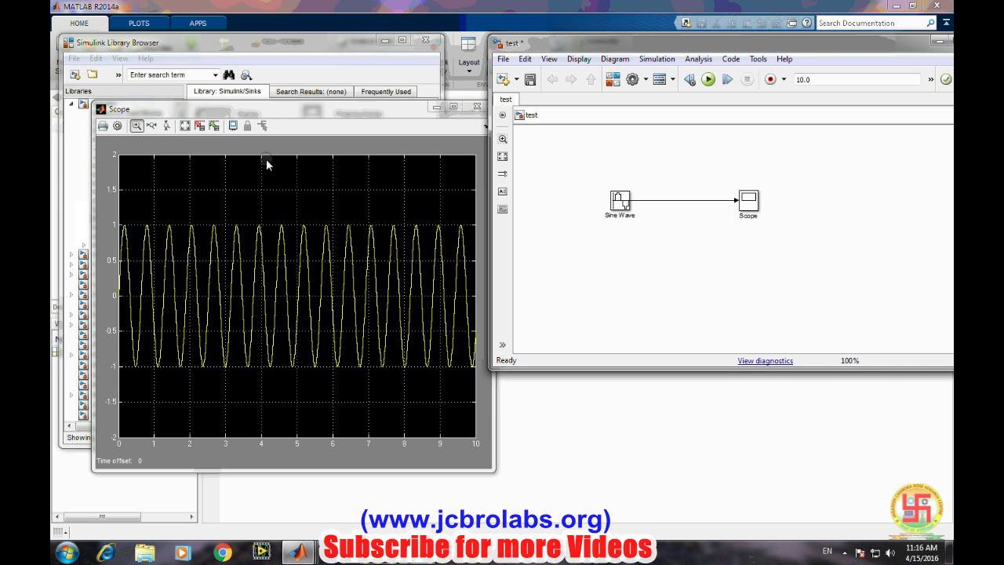
Drag the Scope window up and to the left, keeping the smooth sine visible.
left_click_drag(327, 110, 300, 79)
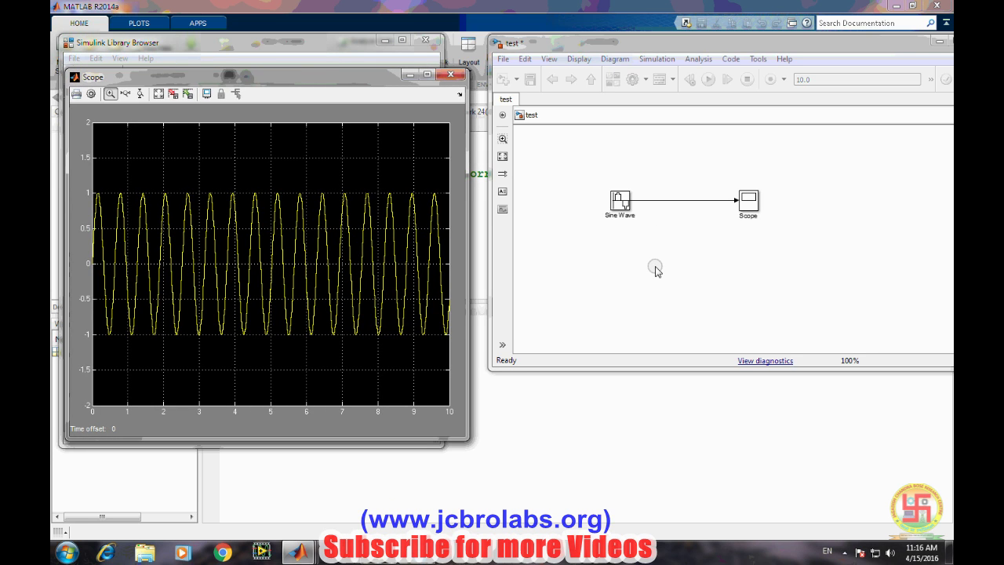